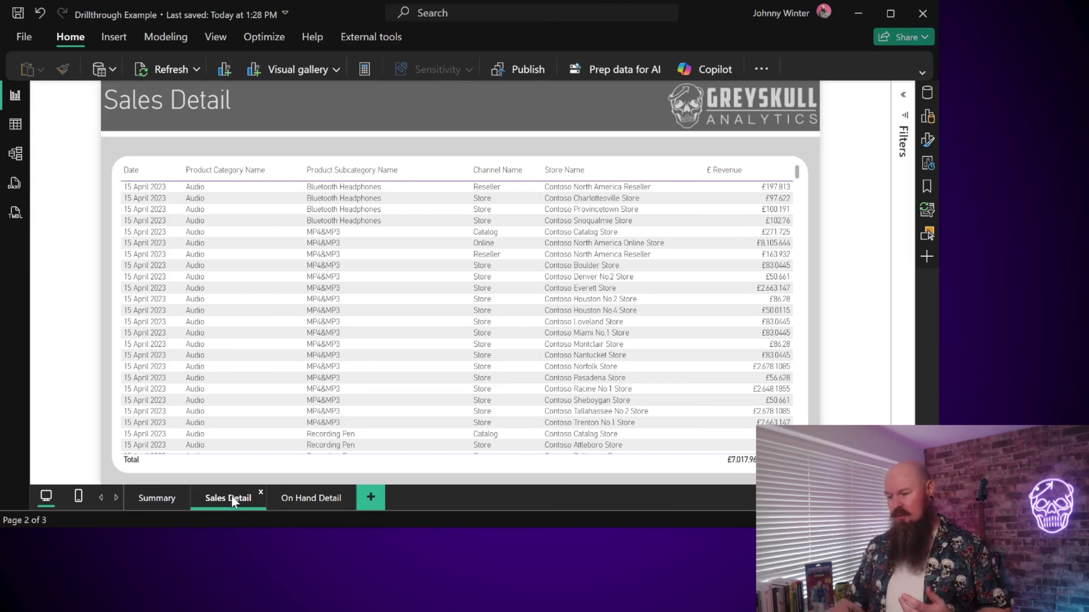
# Review the On Hand Detail page and the table relationships in the data model, then return to the report.
pyautogui.click(326, 499)
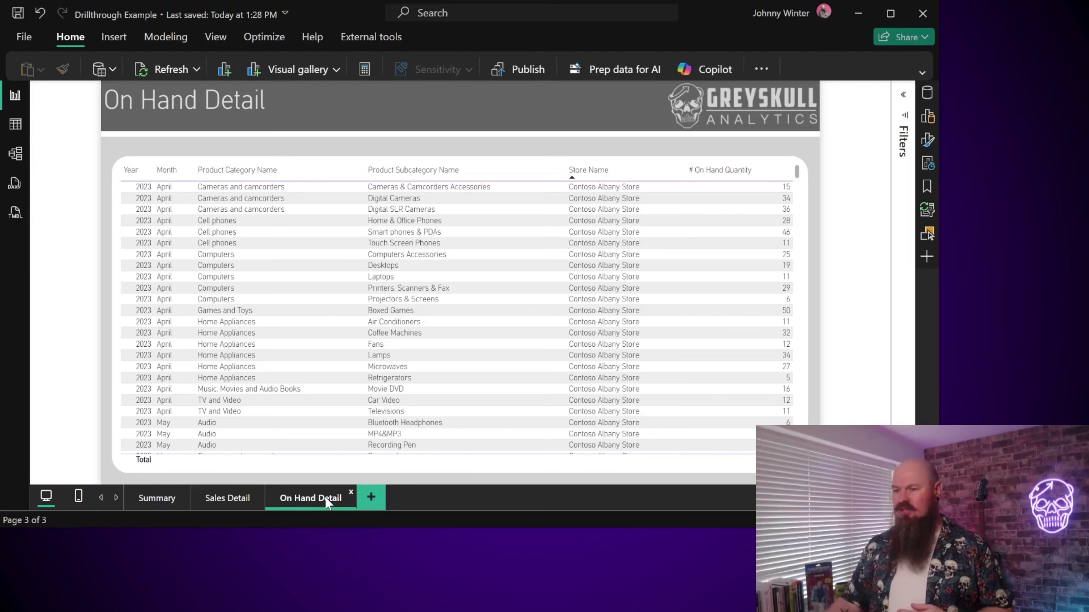
pyautogui.click(15, 153)
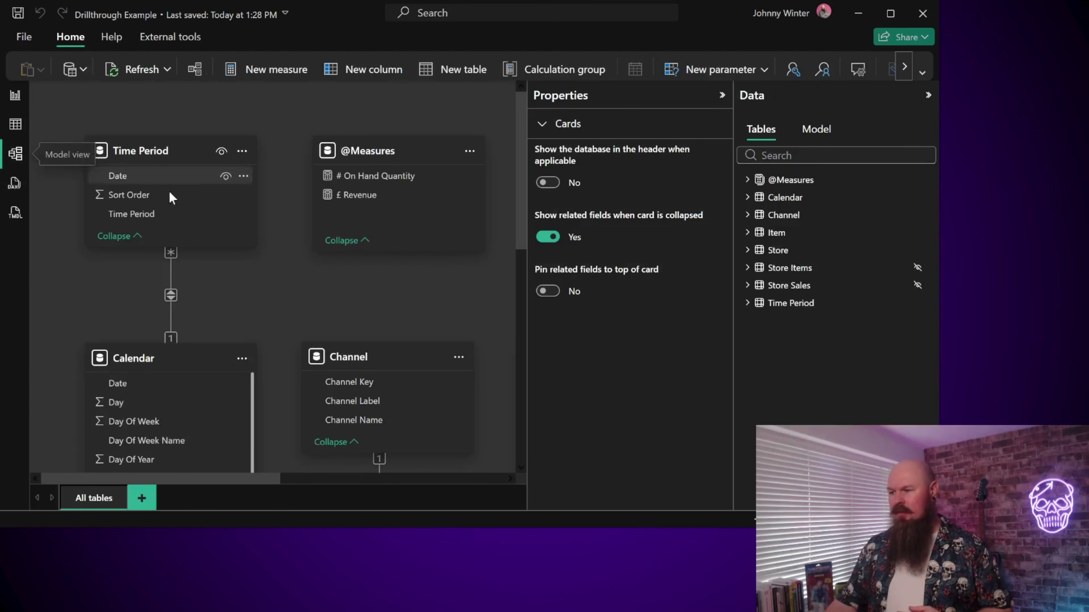
pyautogui.click(722, 95)
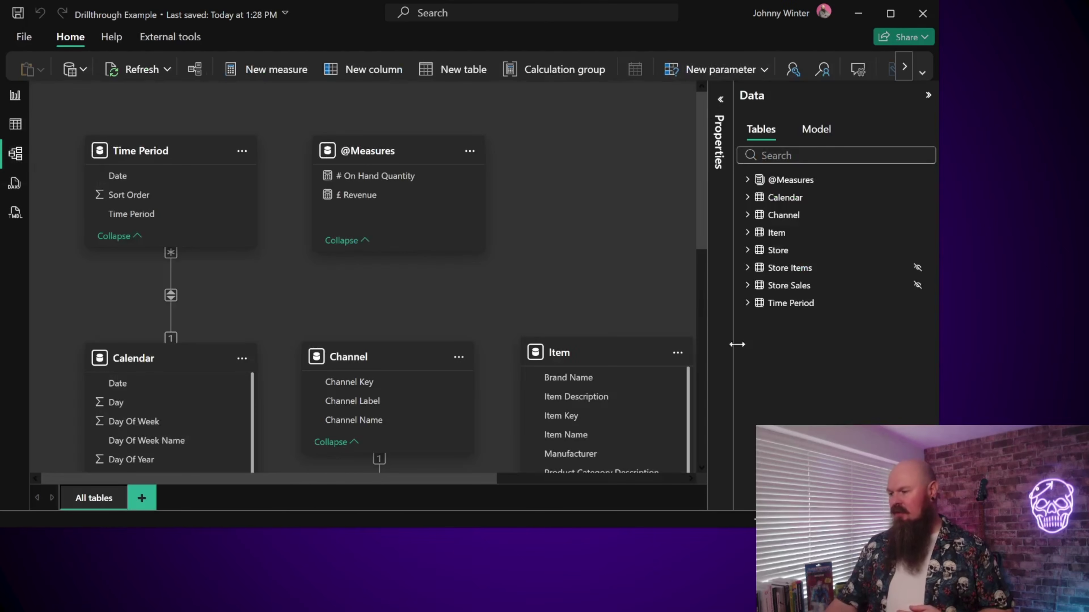
pyautogui.scroll(-5, 642, 342)
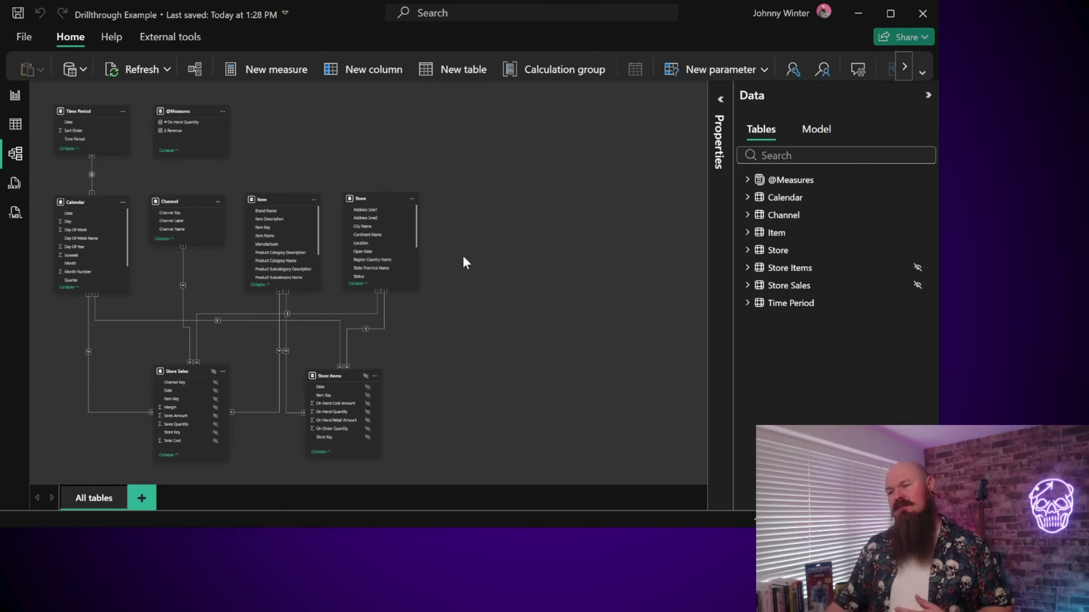
pyautogui.click(16, 96)
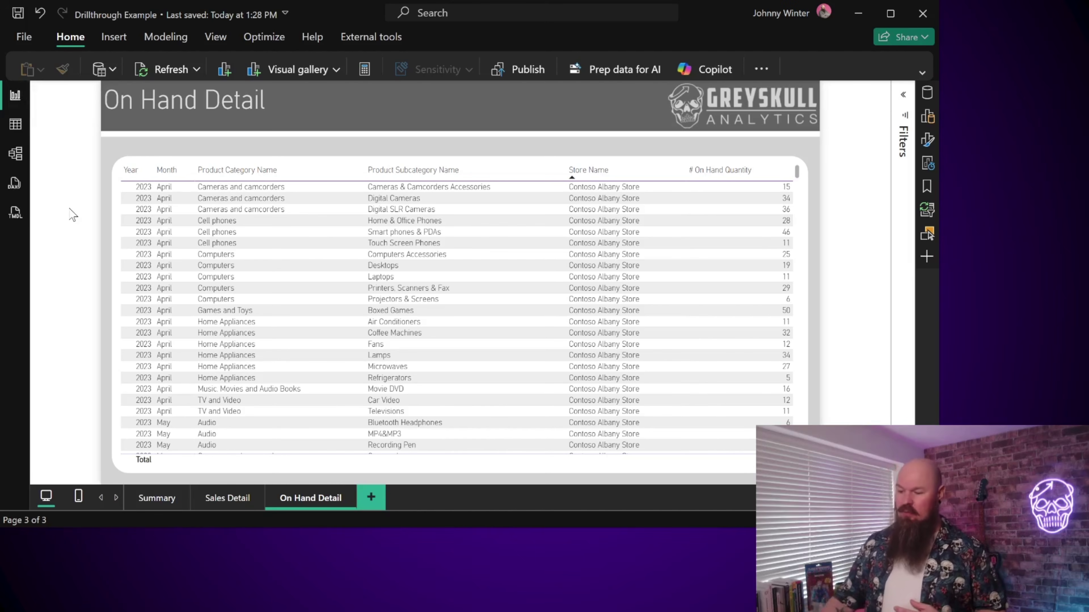
# Change the Sales Detail page's type to Drillthrough.
pyautogui.click(223, 501)
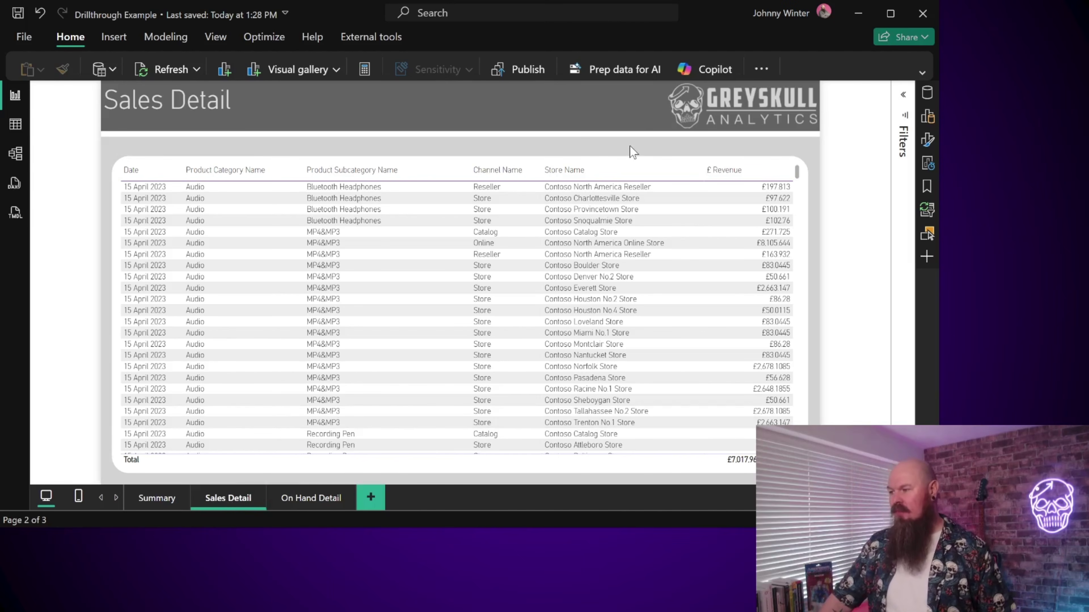
pyautogui.click(927, 141)
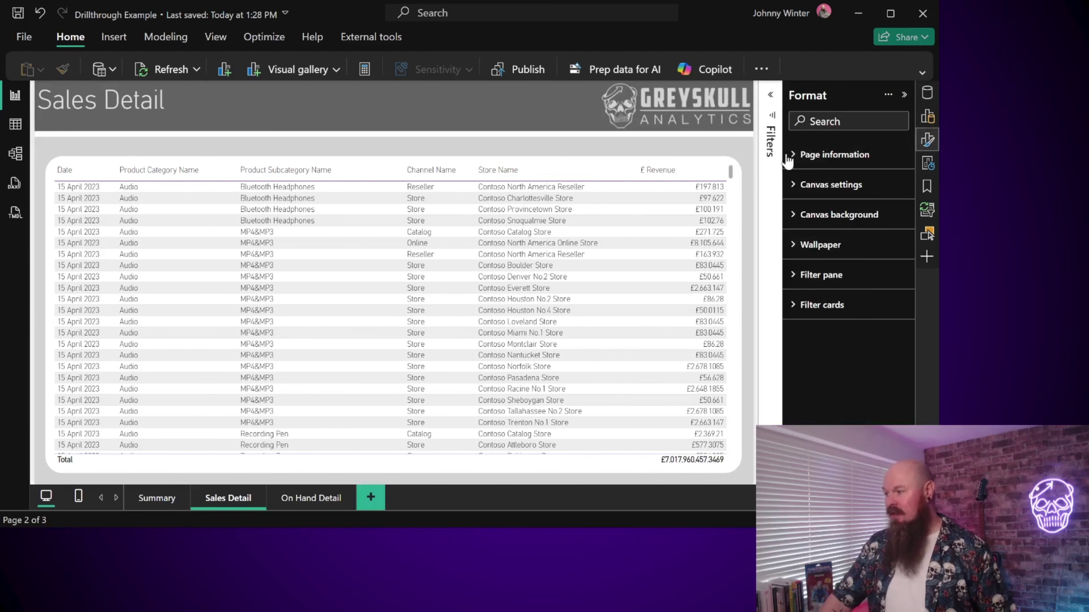
pyautogui.click(794, 157)
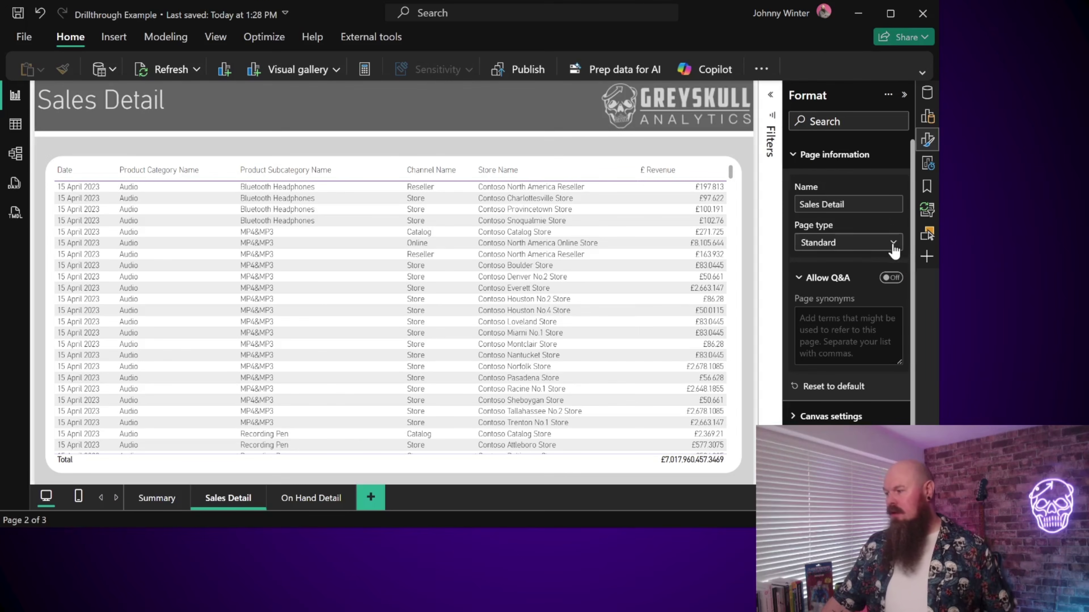
pyautogui.click(864, 246)
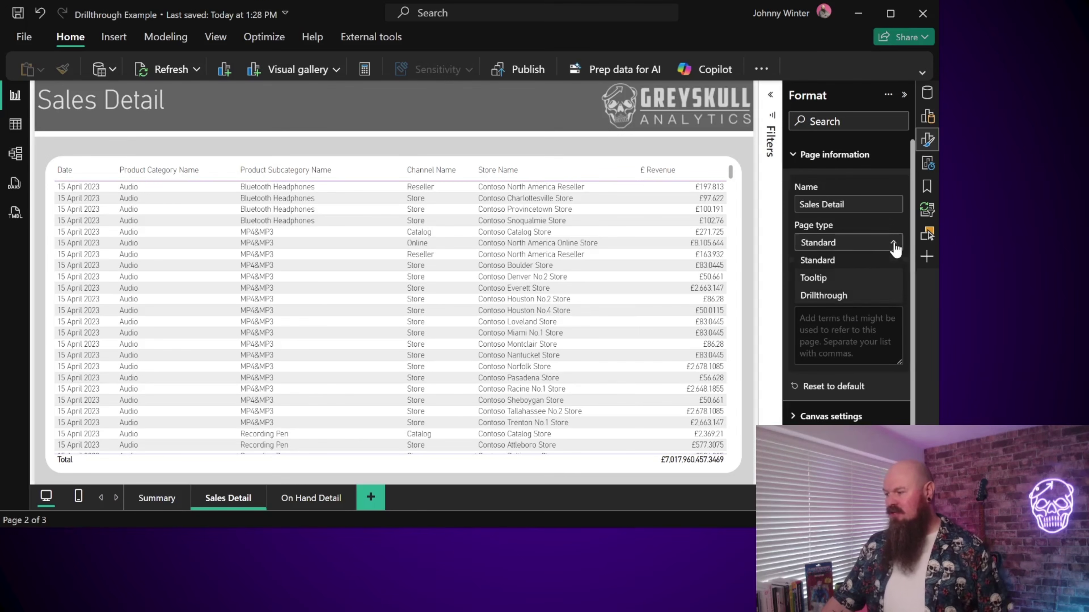
pyautogui.click(834, 299)
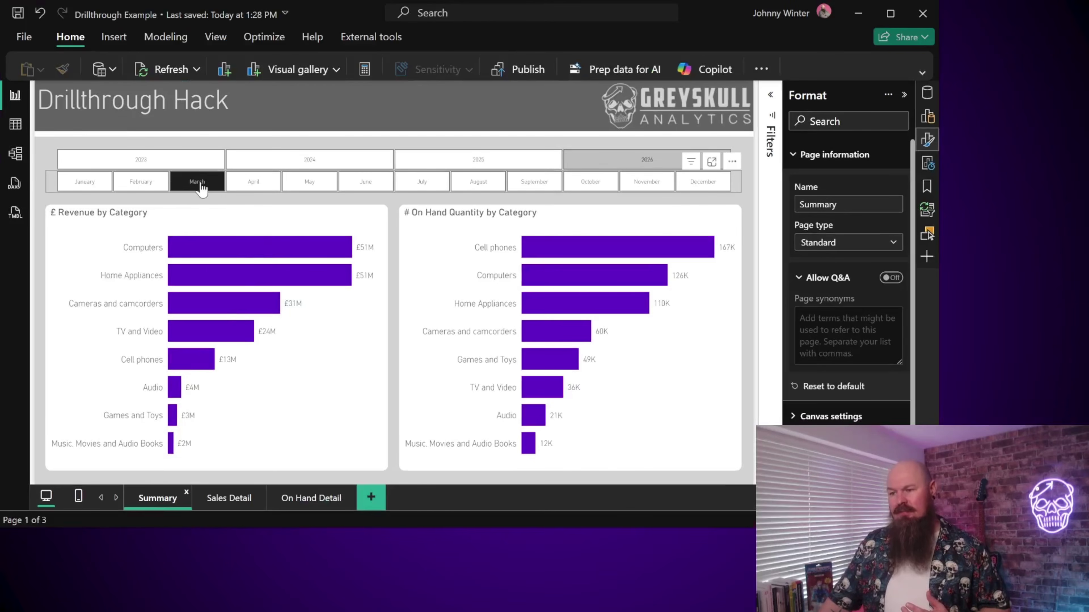
# Add Year and Month from the Calendar table as drill-through fields of the Sales Detail page.
pyautogui.moveTo(243, 245)
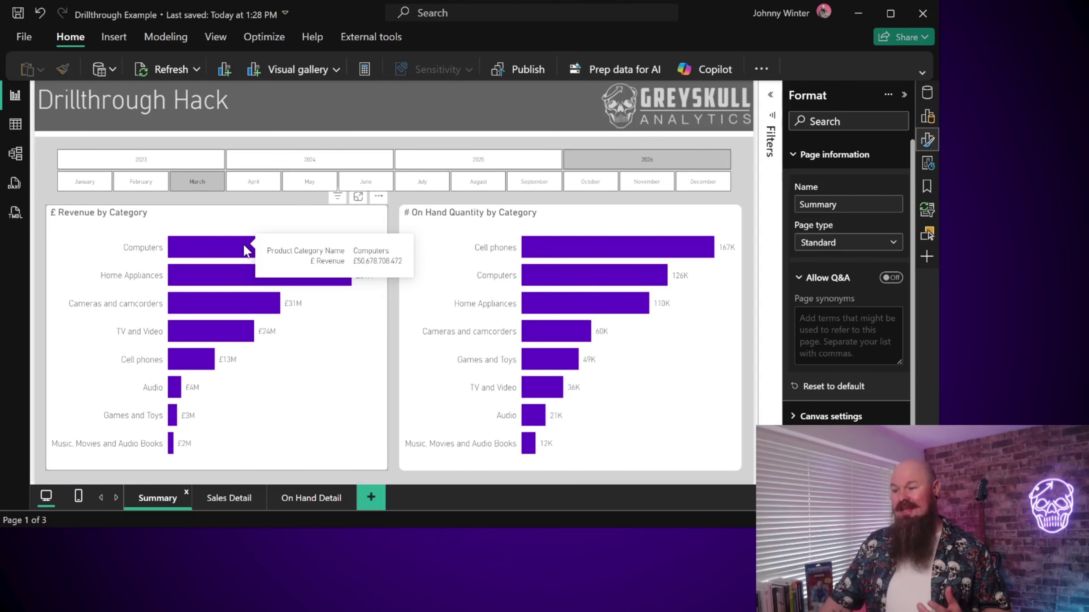
pyautogui.click(225, 498)
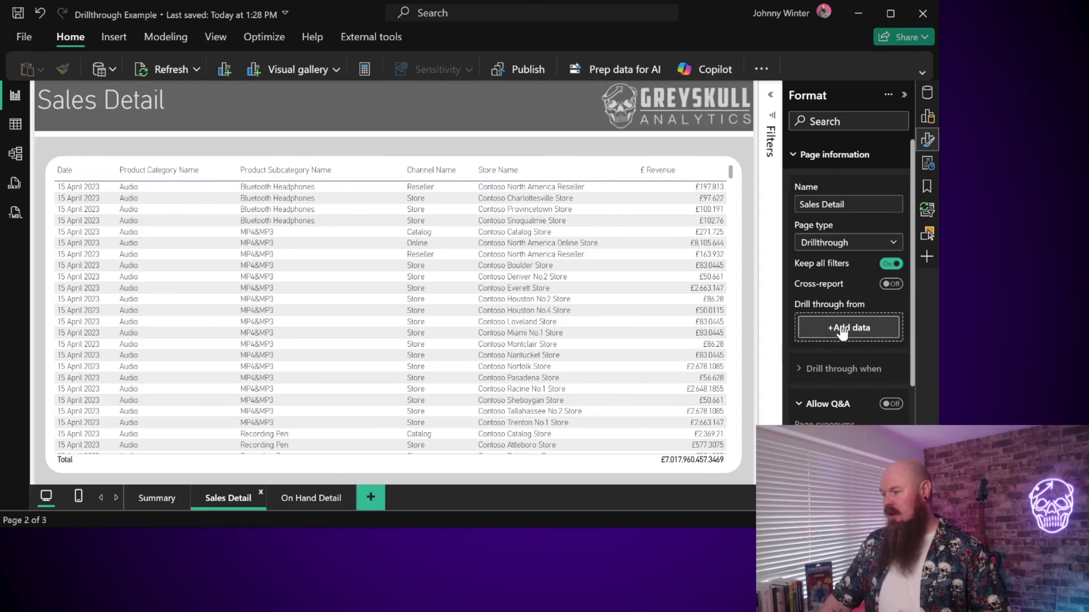
pyautogui.click(809, 319)
pyautogui.click(637, 228)
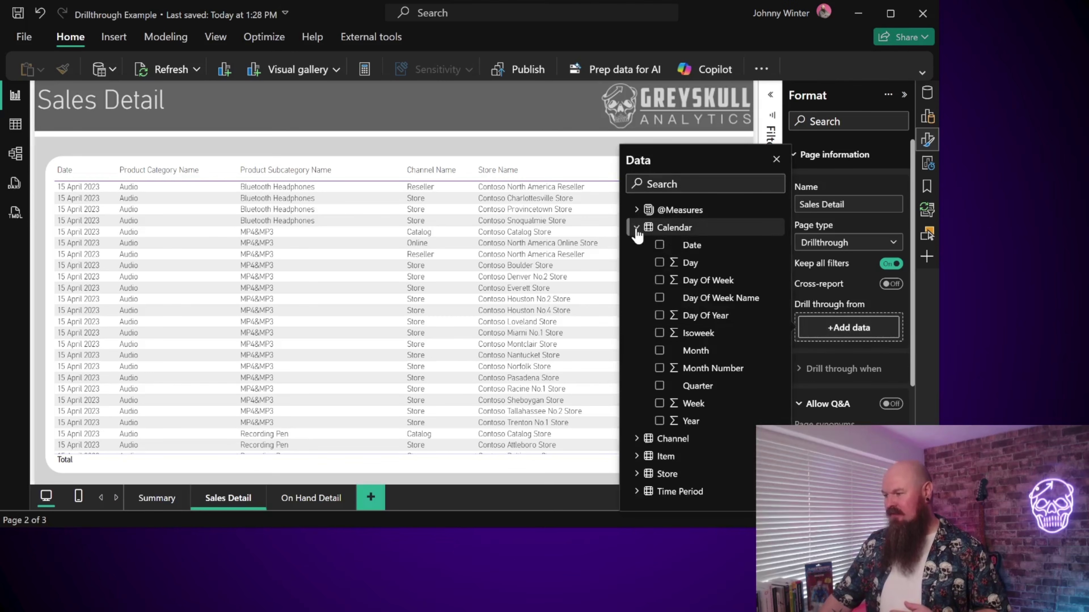
pyautogui.click(659, 421)
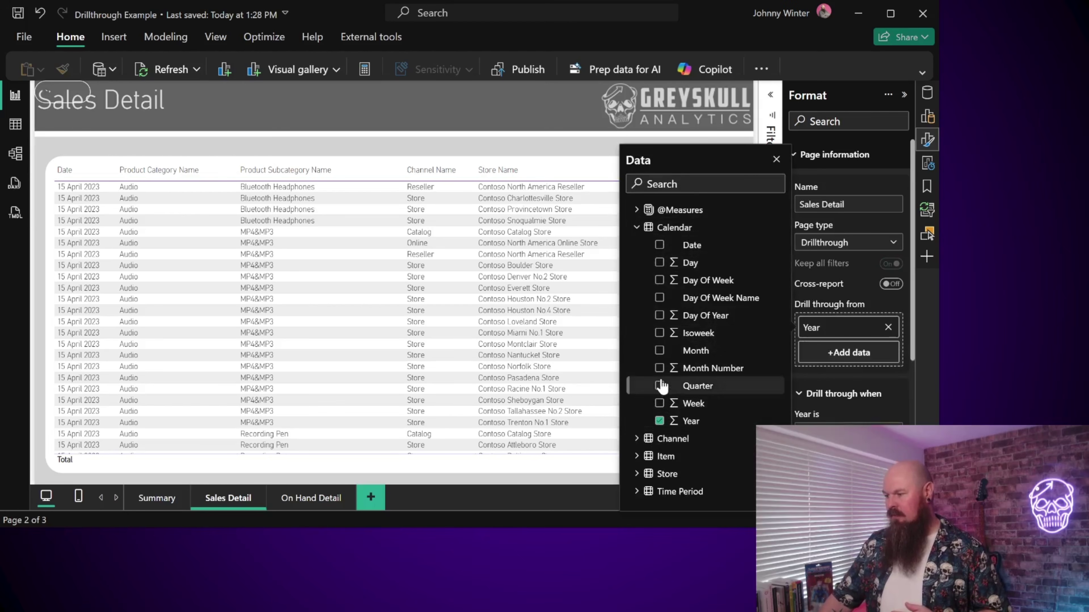
pyautogui.click(659, 351)
# Add Product Category Name from the Item table to the Sales Detail page's drill-through fields.
pyautogui.click(637, 227)
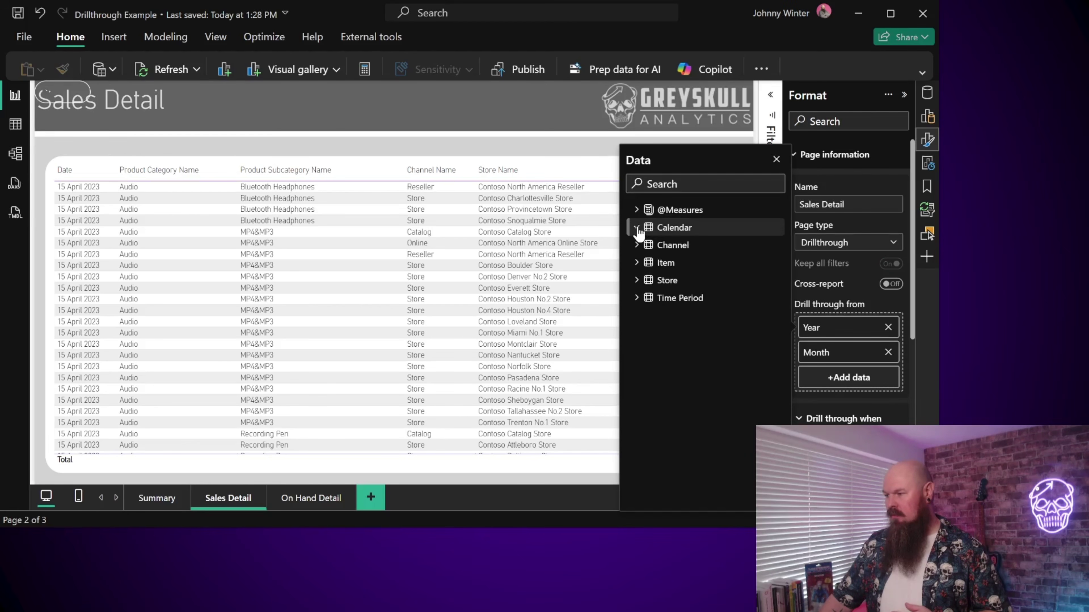
pyautogui.click(638, 263)
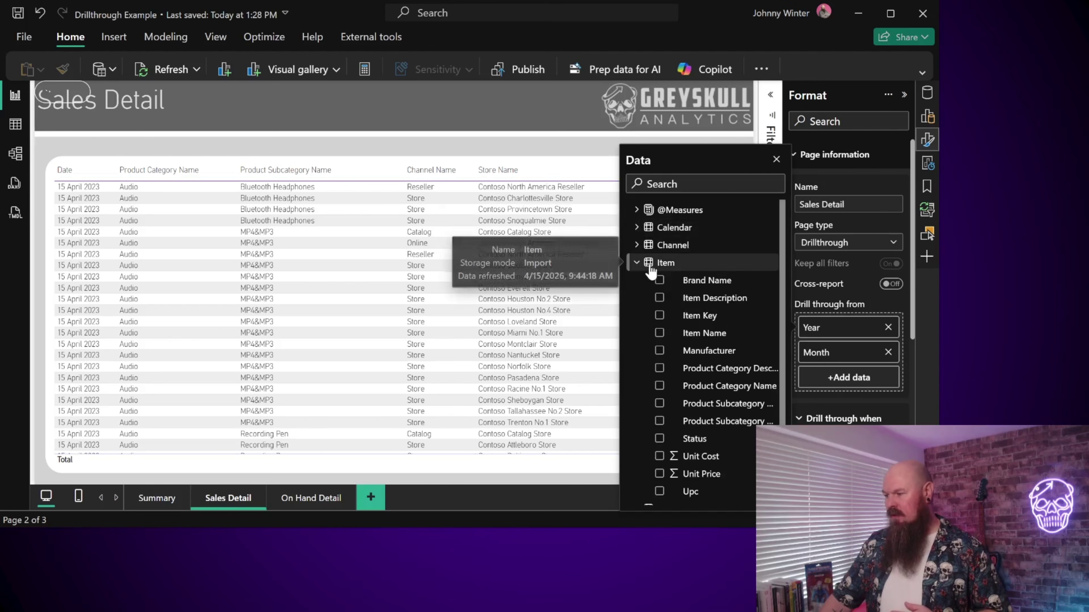
pyautogui.click(660, 389)
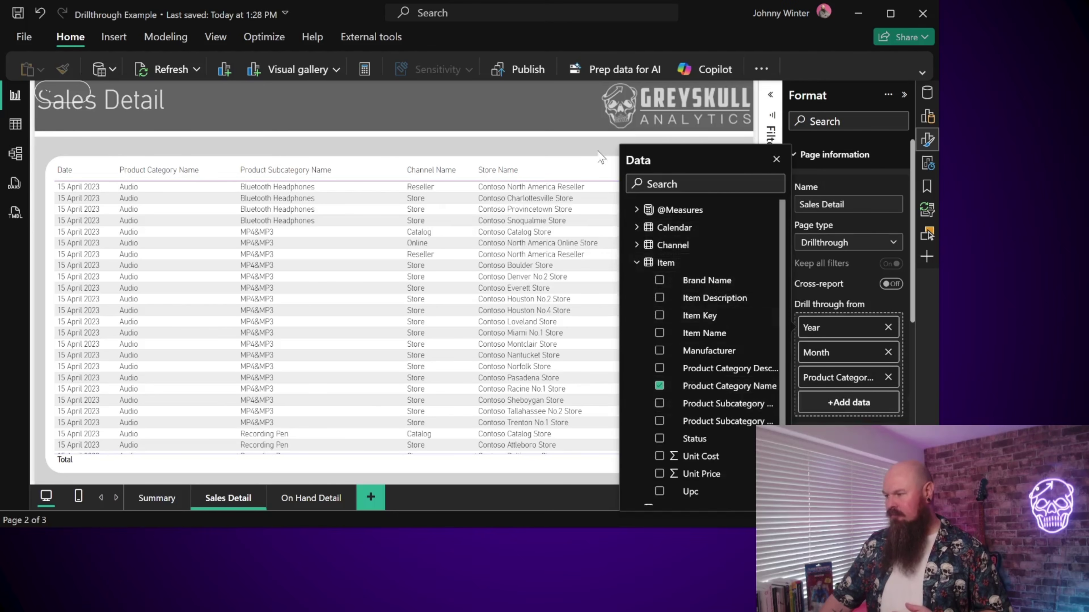
pyautogui.click(777, 159)
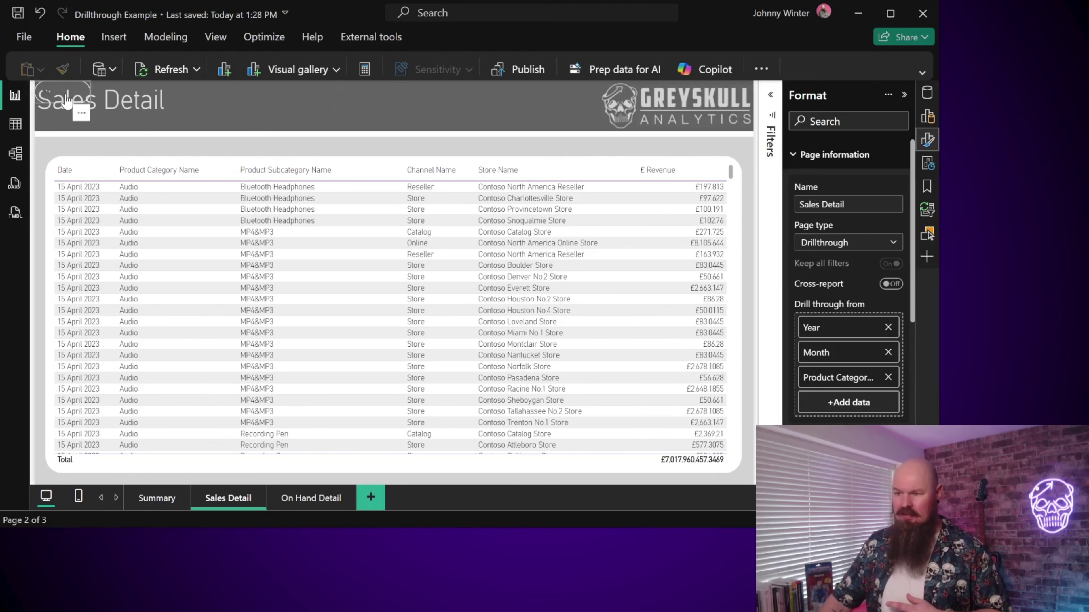
# Move the back button to just beneath the page header and give it the text "Back to previous".
pyautogui.moveTo(72, 108); pyautogui.dragTo(84, 155)
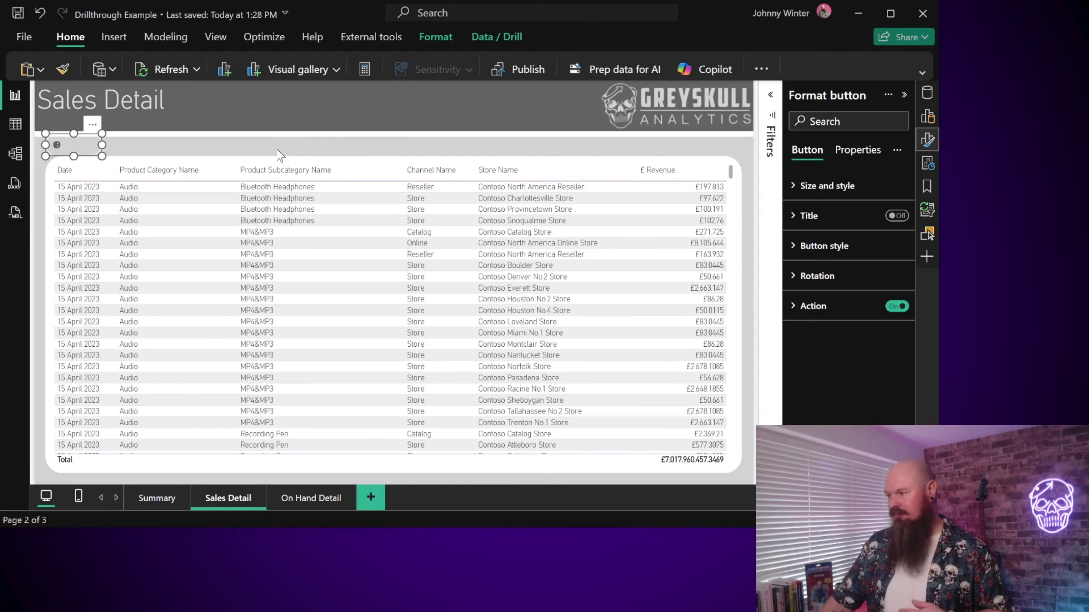
pyautogui.click(824, 246)
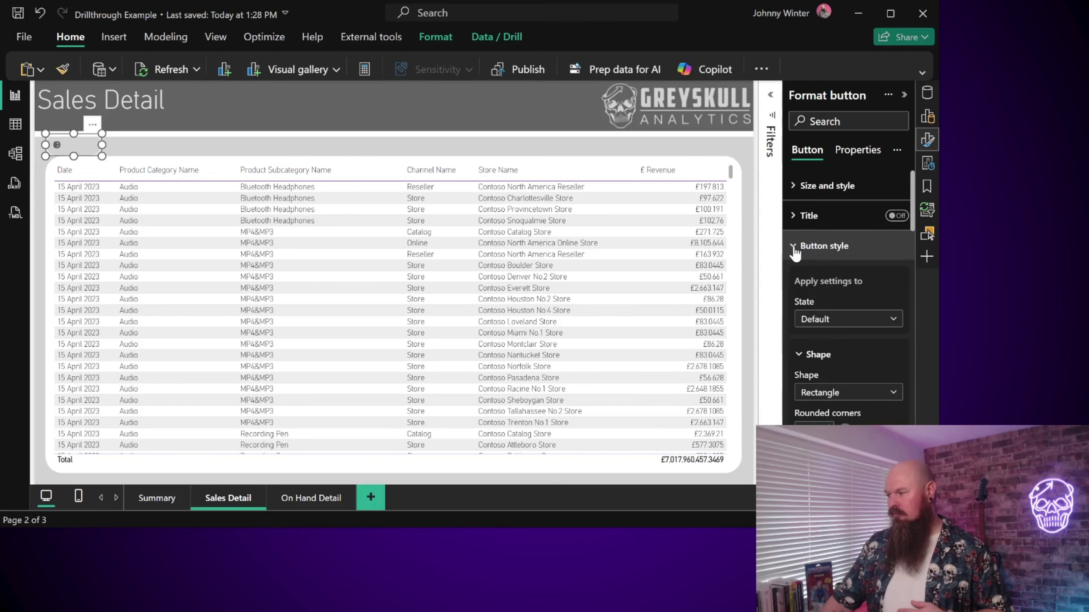
pyautogui.scroll(-4, 835, 262)
pyautogui.scroll(3, 834, 259)
pyautogui.click(891, 246)
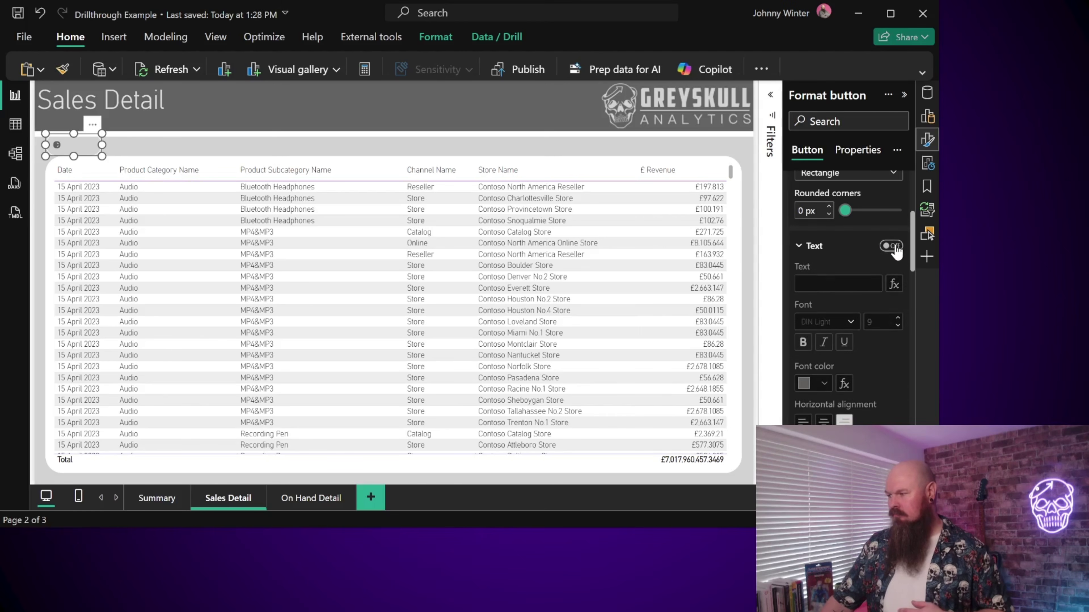
pyautogui.click(838, 284)
pyautogui.write('Back to previous')
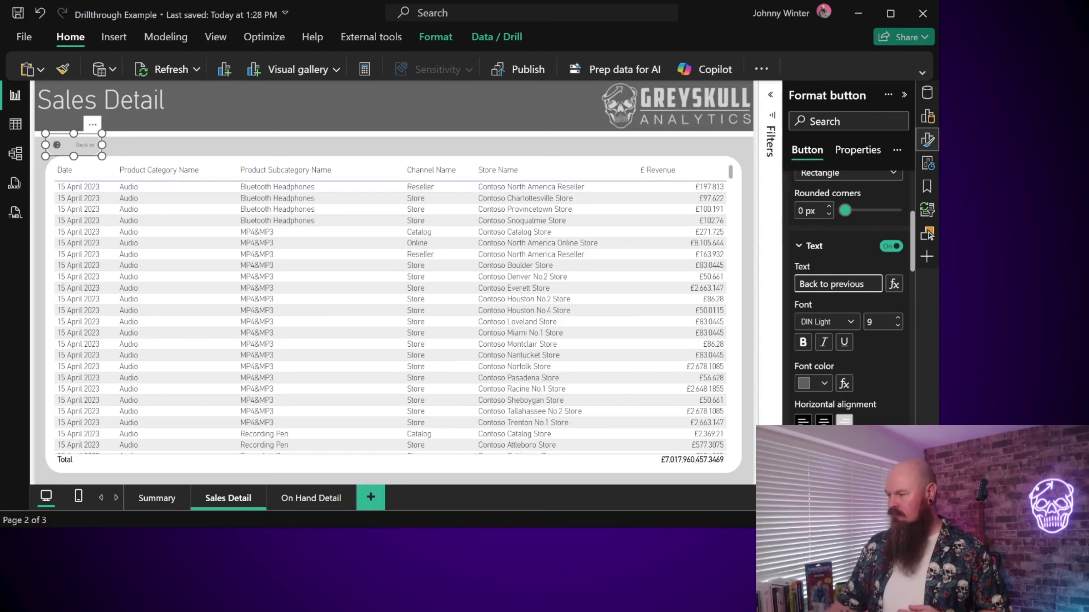
# Enlarge the back button's arrow icon and widen the button so its label fits beside the icon.
pyautogui.click(814, 248)
pyautogui.scroll(-15, 822, 256)
pyautogui.scroll(15, 822, 256)
pyautogui.click(804, 256)
pyautogui.click(804, 292)
pyautogui.click(883, 328)
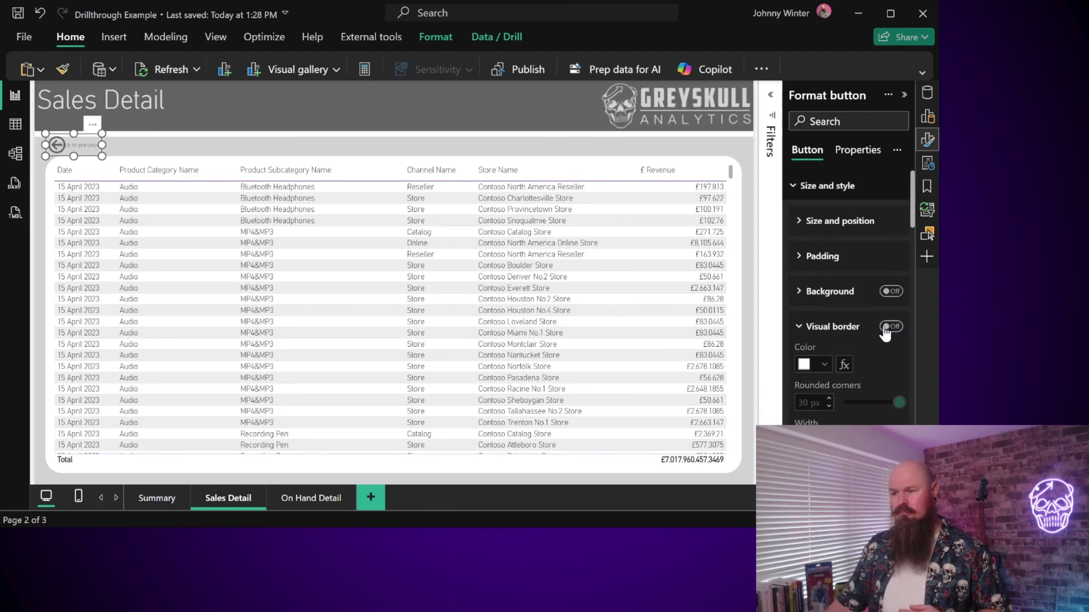
pyautogui.click(144, 148)
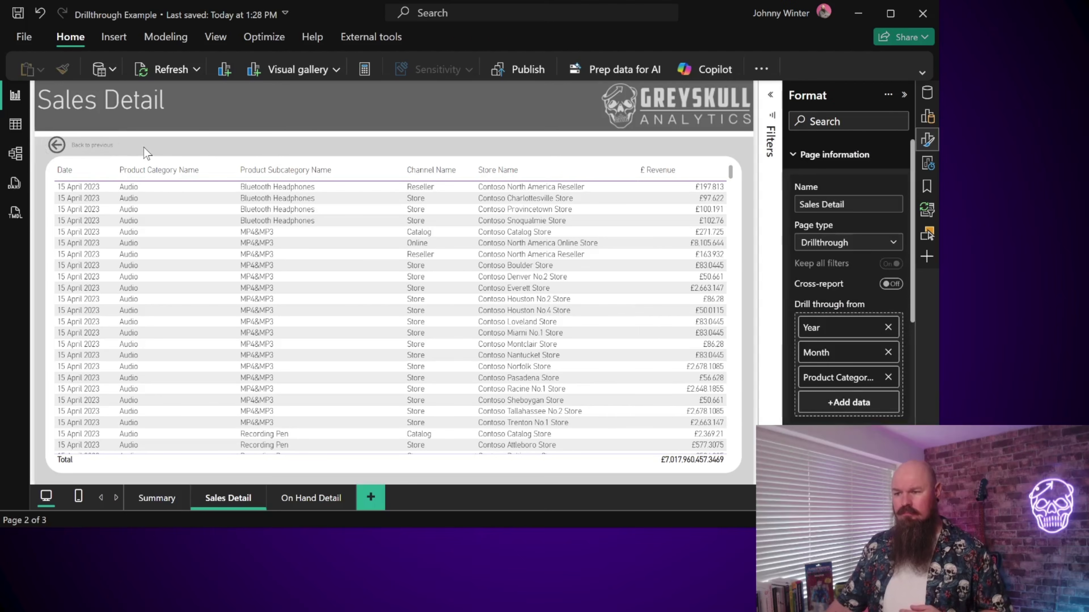
pyautogui.click(80, 144)
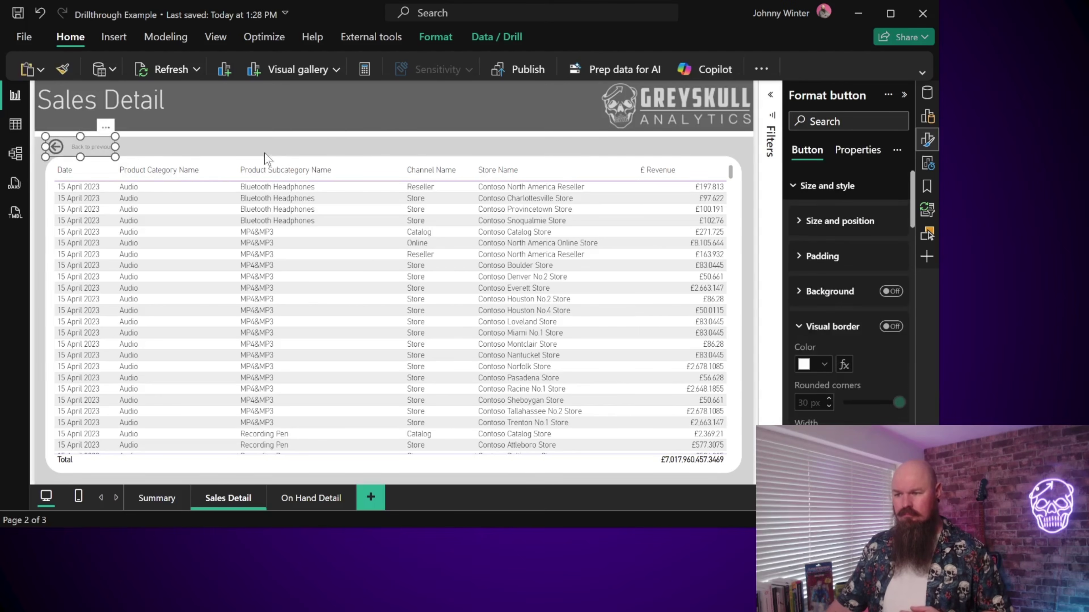
pyautogui.click(213, 146)
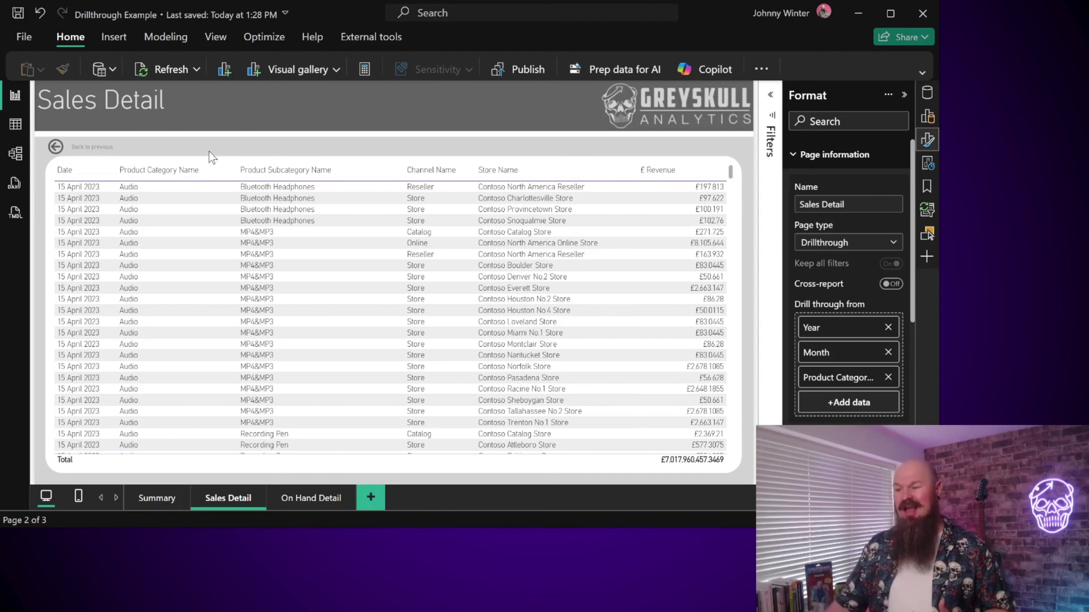
# Hide the Sales Detail page from report readers.
pyautogui.rightClick(232, 506)
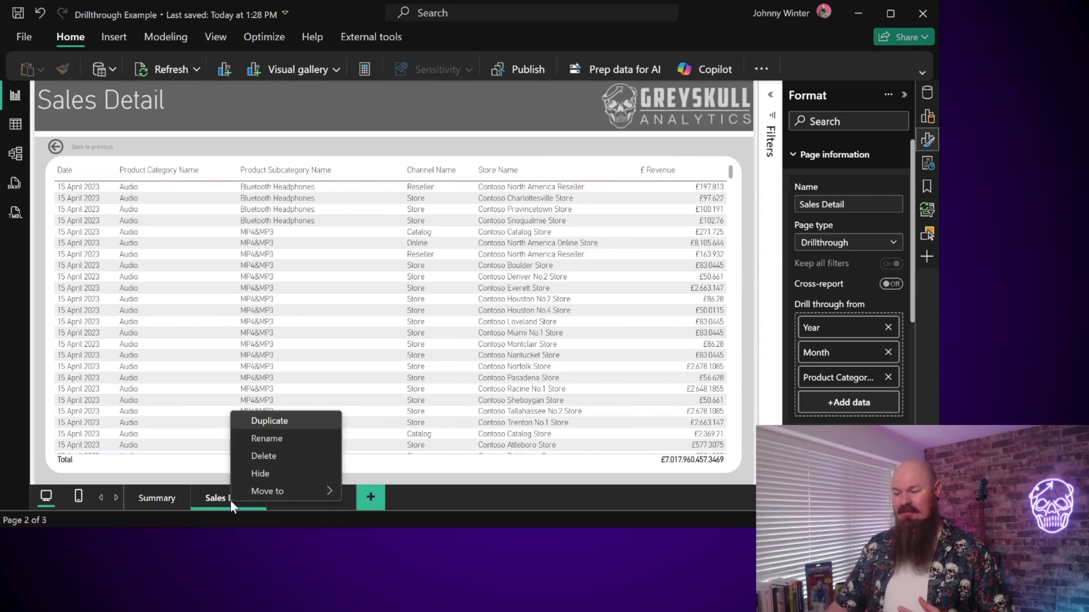
pyautogui.moveTo(235, 497)
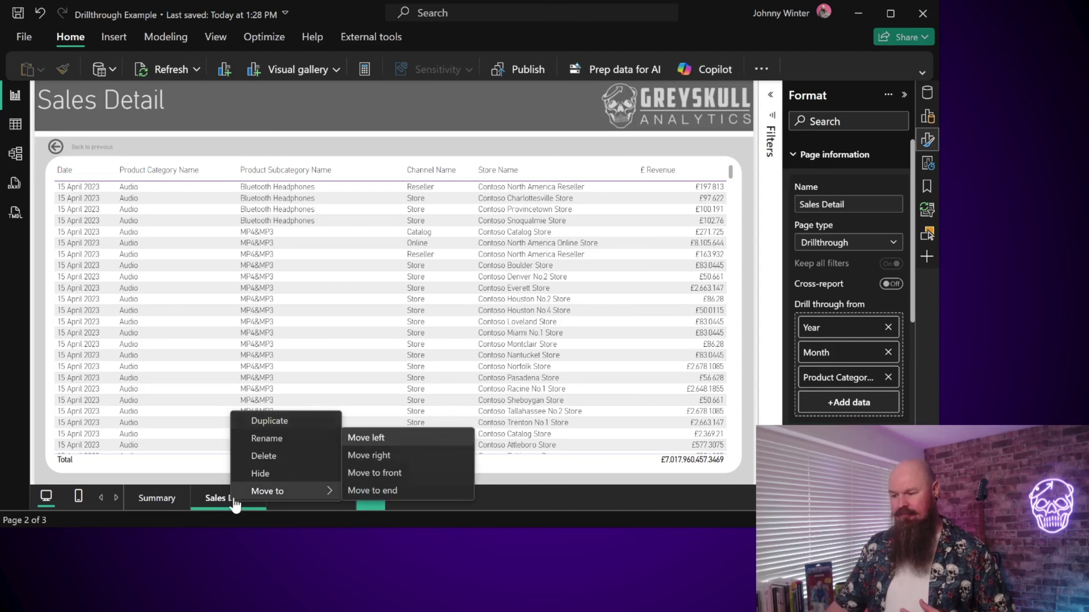
pyautogui.click(260, 475)
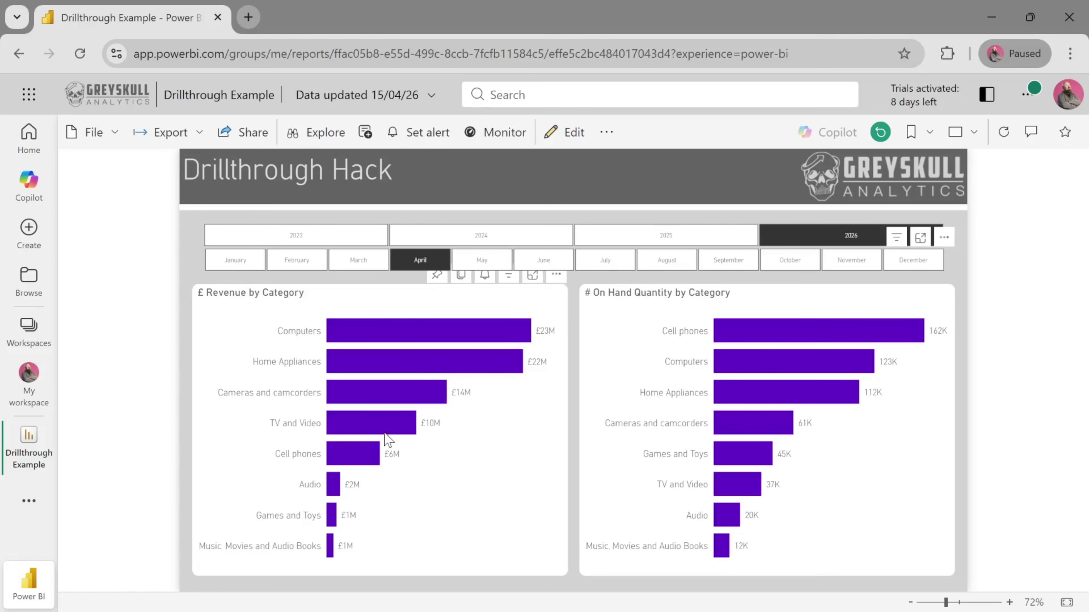
# Switch to the published report in the browser, drill through from the TV and Video revenue bar to Sales Detail, and go back.
pyautogui.rightClick(387, 433)
pyautogui.moveTo(535, 426)
pyautogui.click(628, 426)
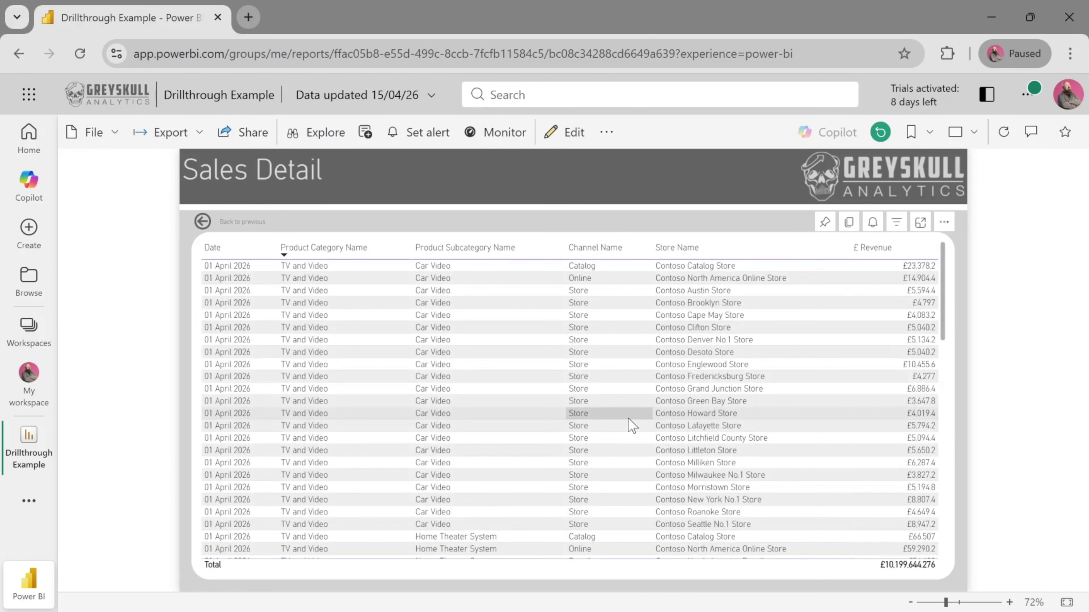
pyautogui.click(233, 228)
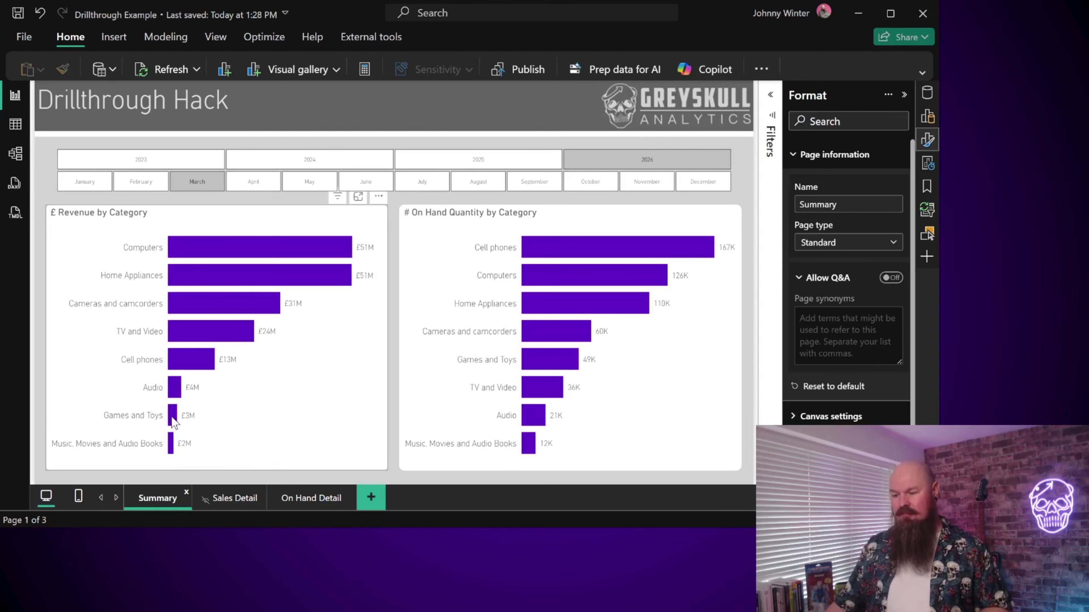
# In Power BI Desktop, drill through from the Games and Toys revenue bar to Sales Detail and return to the Summary page.
pyautogui.moveTo(172, 418)
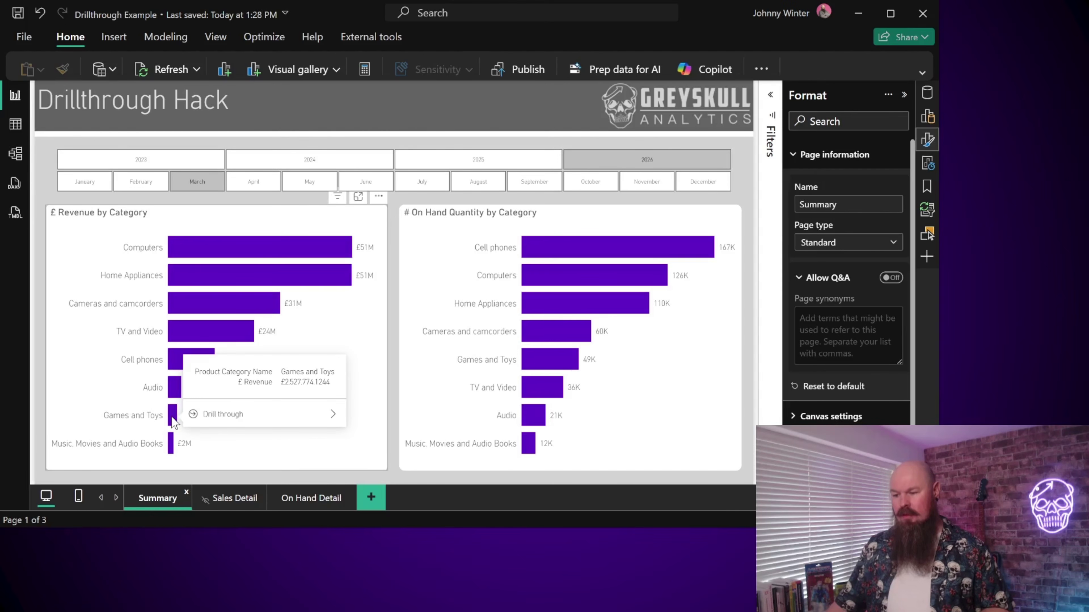
pyautogui.moveTo(262, 415)
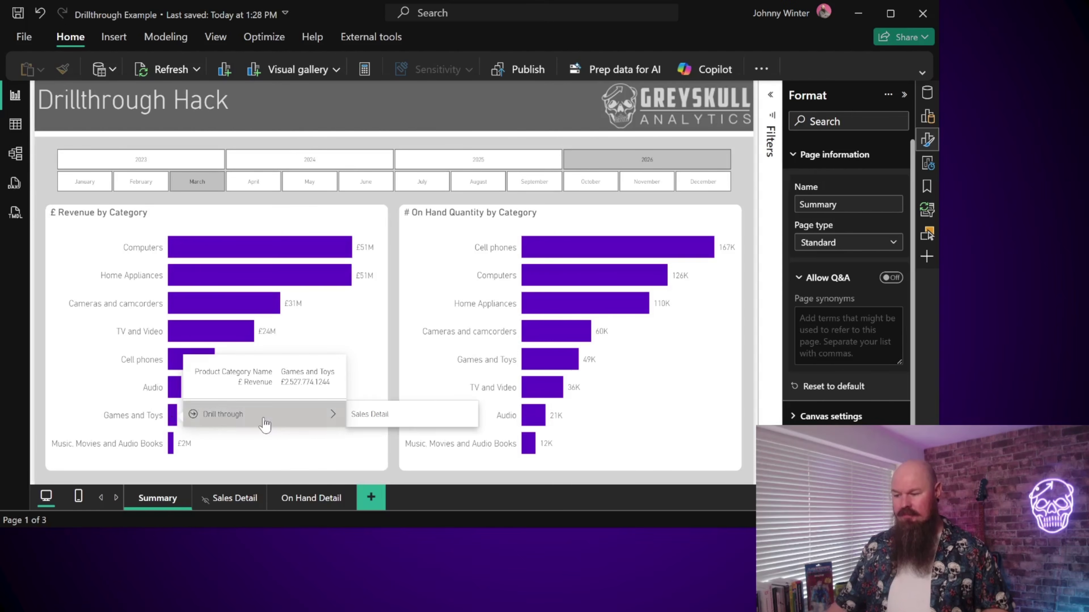
pyautogui.click(387, 418)
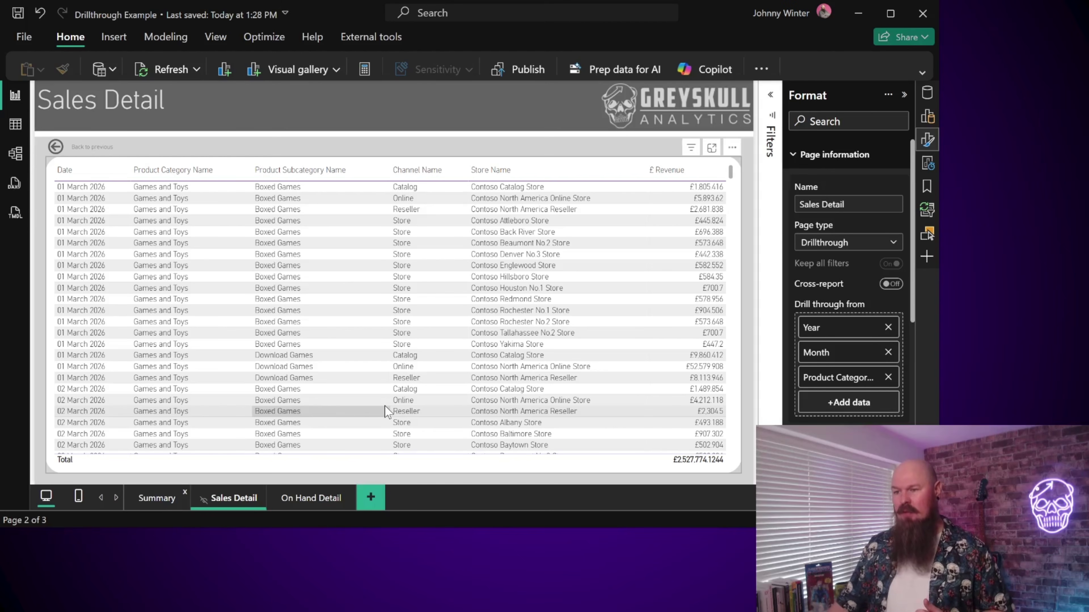
pyautogui.keyDown('ctrl'); pyautogui.click(93, 145); pyautogui.keyUp('ctrl')
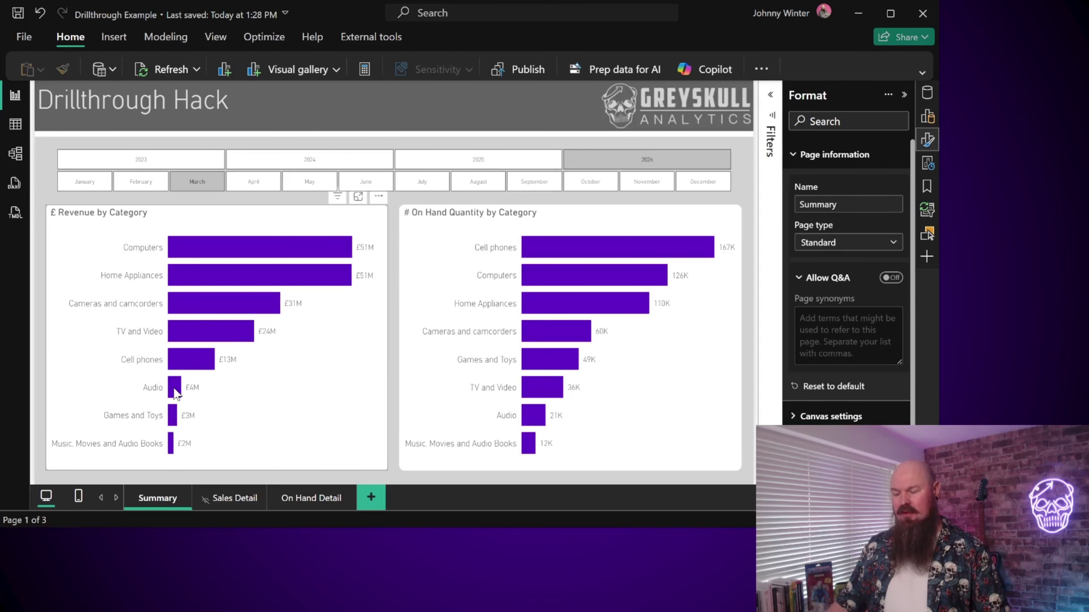
# Drill through from the Audio revenue bar to Sales Detail and return to the Summary page.
pyautogui.moveTo(177, 393)
pyautogui.moveTo(317, 385)
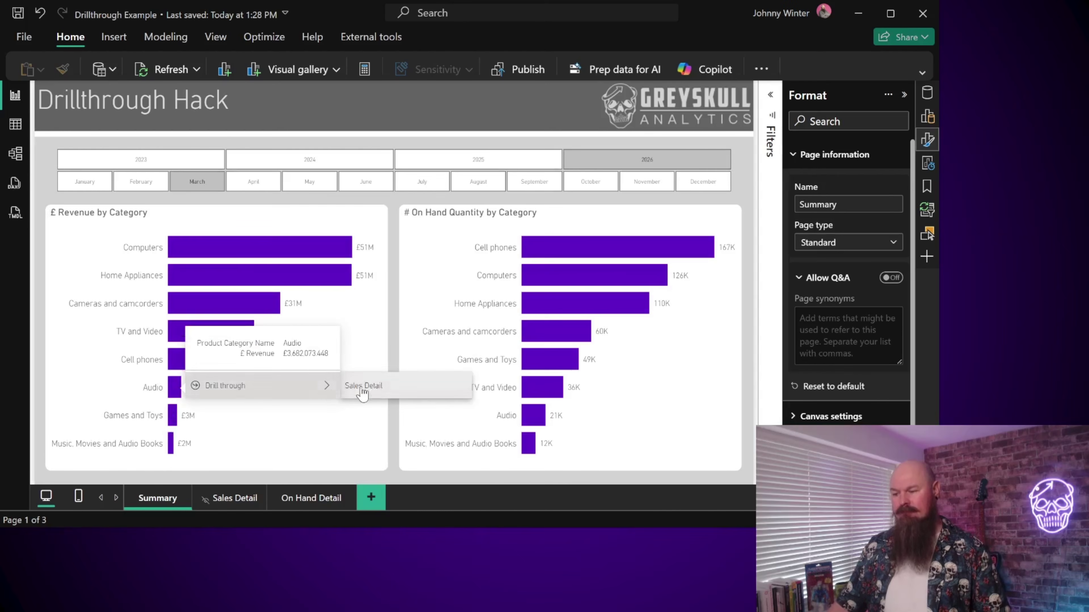
pyautogui.click(376, 392)
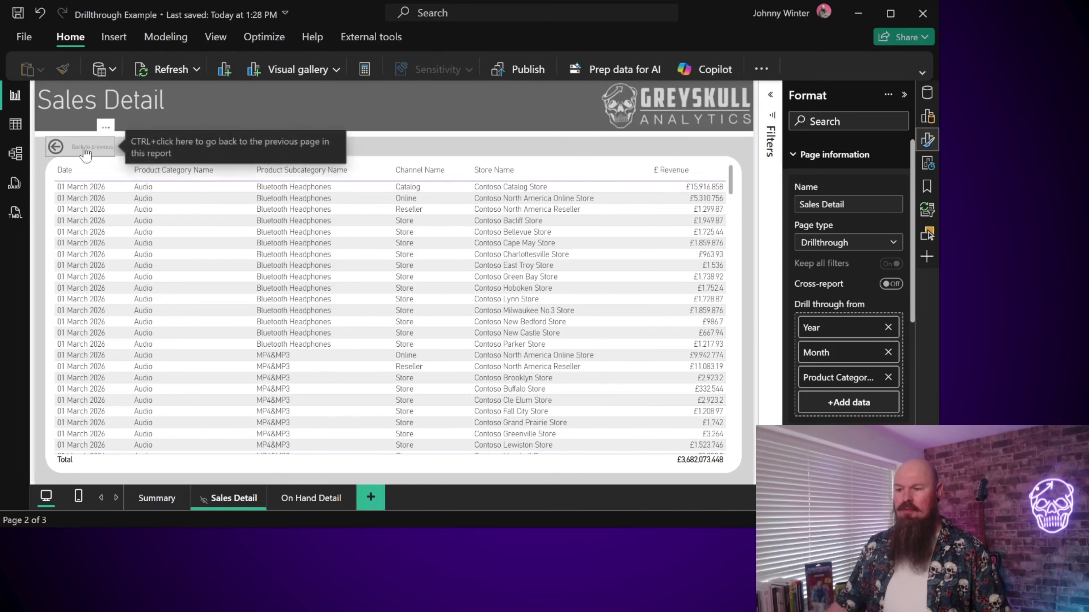
pyautogui.keyDown('ctrl'); pyautogui.click(55, 146); pyautogui.keyUp('ctrl')
# Filter the Summary page to January 2024 and drill through from the TV and Video revenue bar to Sales Detail.
pyautogui.click(84, 181)
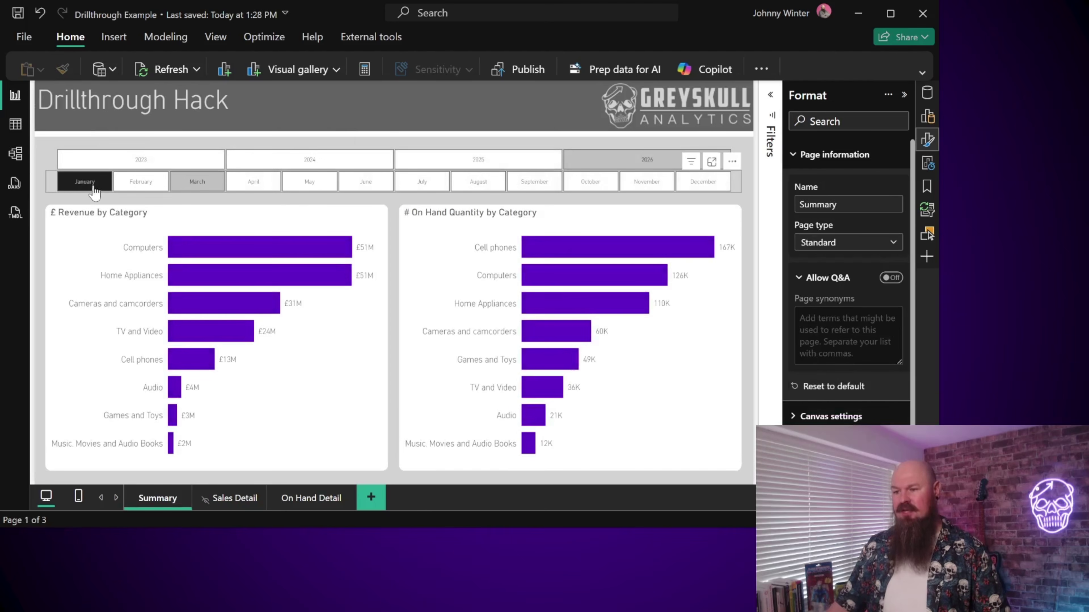
pyautogui.click(340, 163)
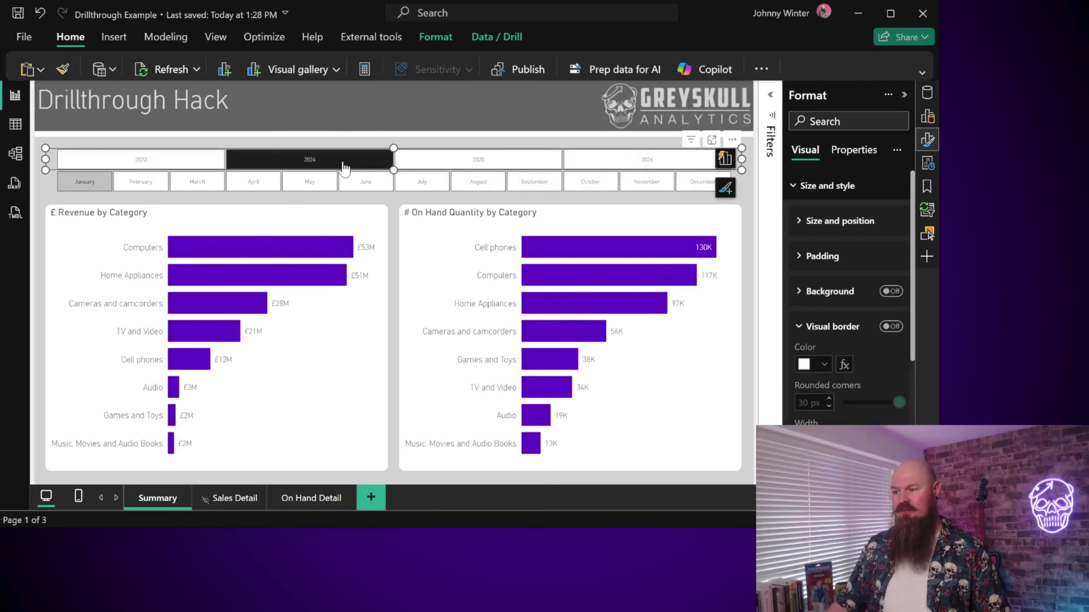
pyautogui.rightClick(196, 329)
pyautogui.moveTo(353, 330)
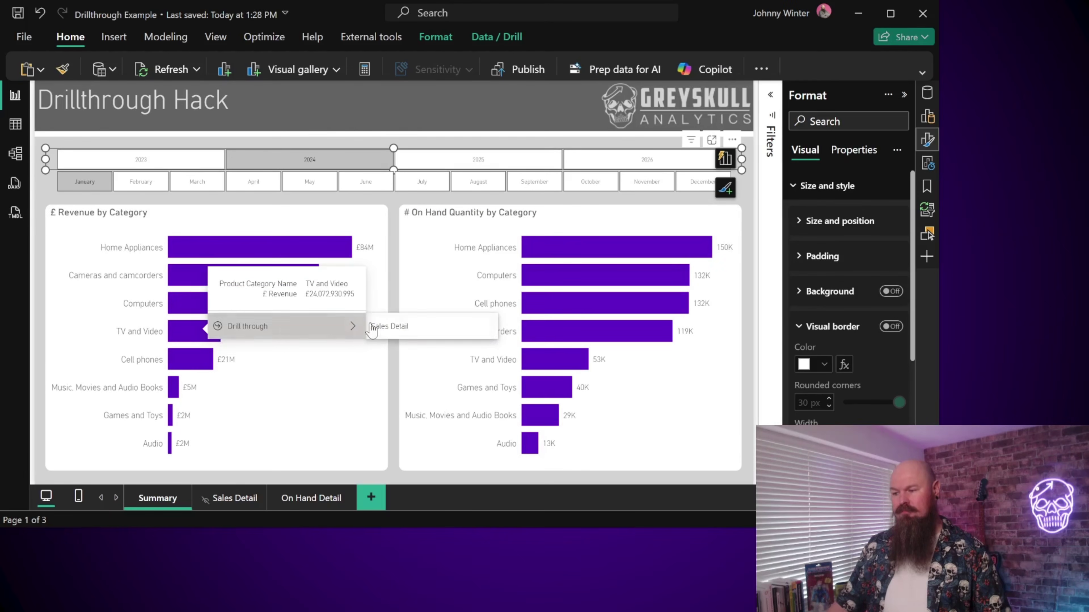
pyautogui.click(394, 324)
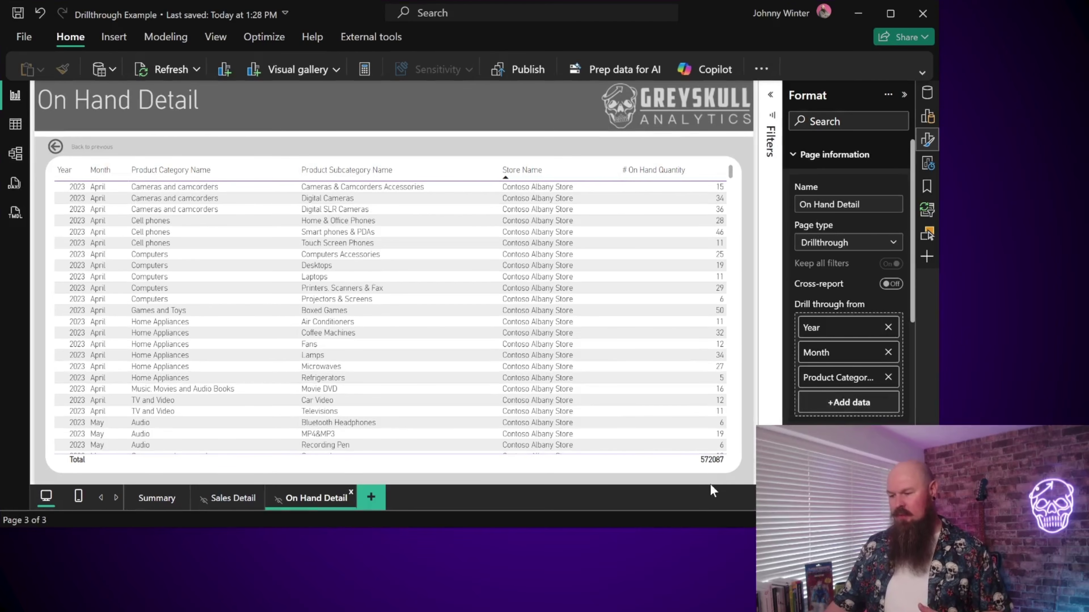
# Collapse the formatting options on the On Hand Detail page and go back to the Summary page.
pyautogui.click(904, 97)
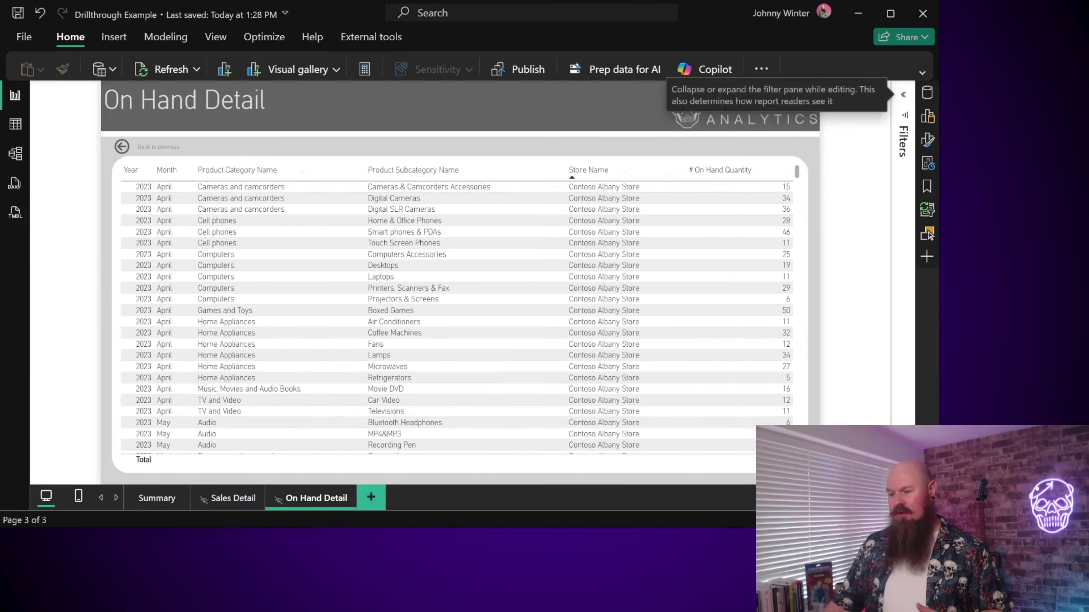
pyautogui.click(157, 502)
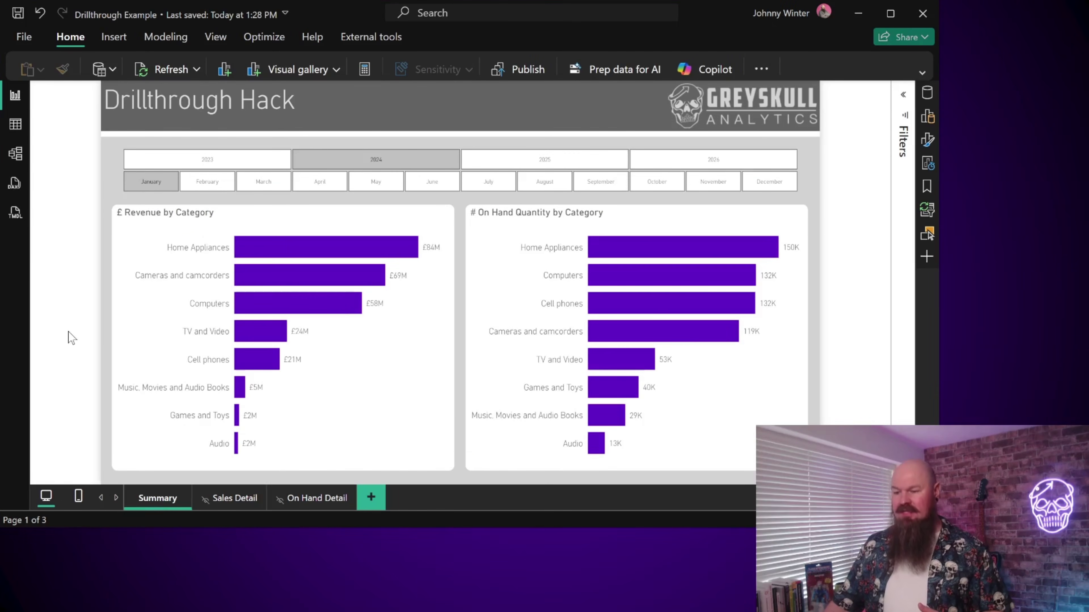